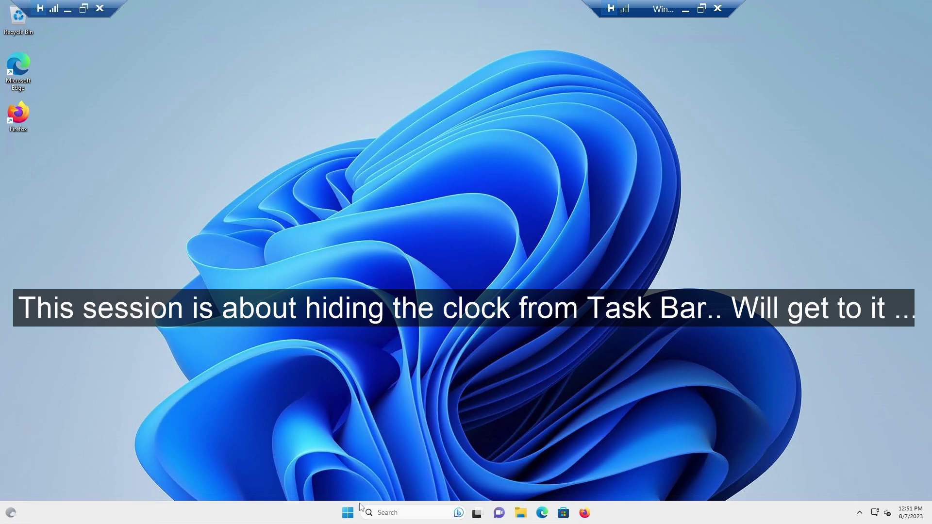
Step: Open the Date & time settings from the taskbar clock's right-click menu
{"action": "left_click", "coordinate": [348, 513]}
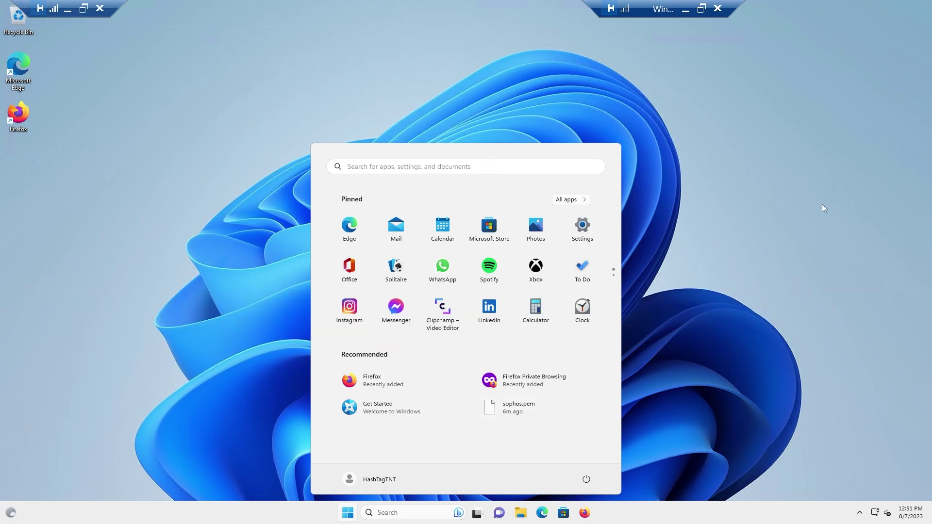
{"action": "left_click", "coordinate": [844, 384]}
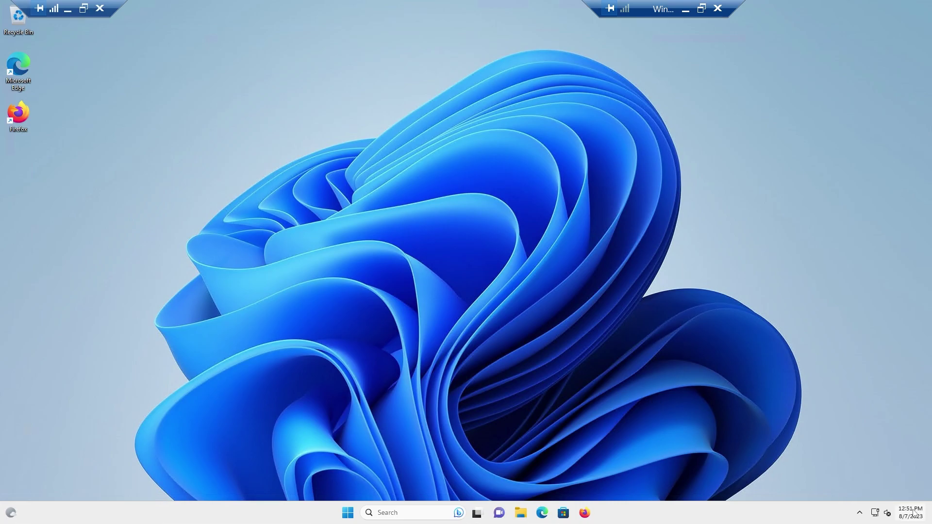
{"action": "mouse_move", "coordinate": [915, 513]}
{"action": "right_click", "coordinate": [918, 516]}
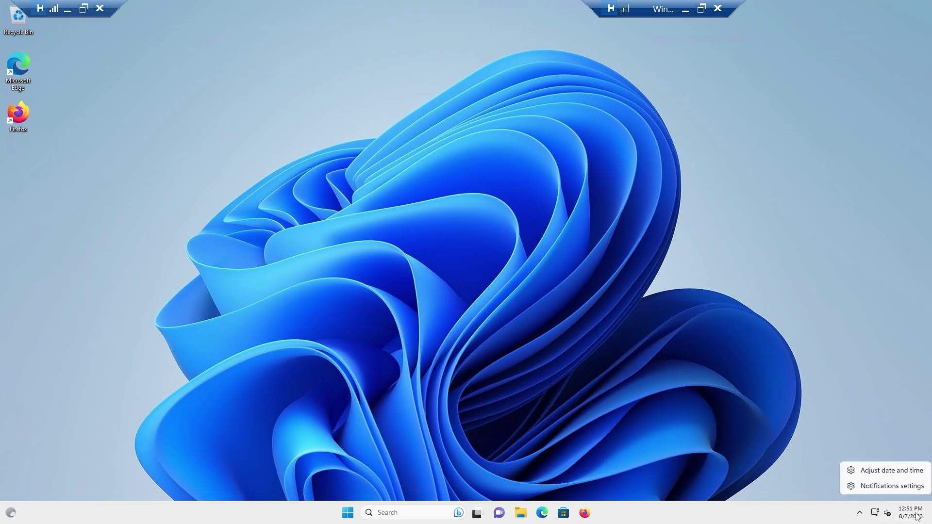
{"action": "right_click", "coordinate": [917, 517]}
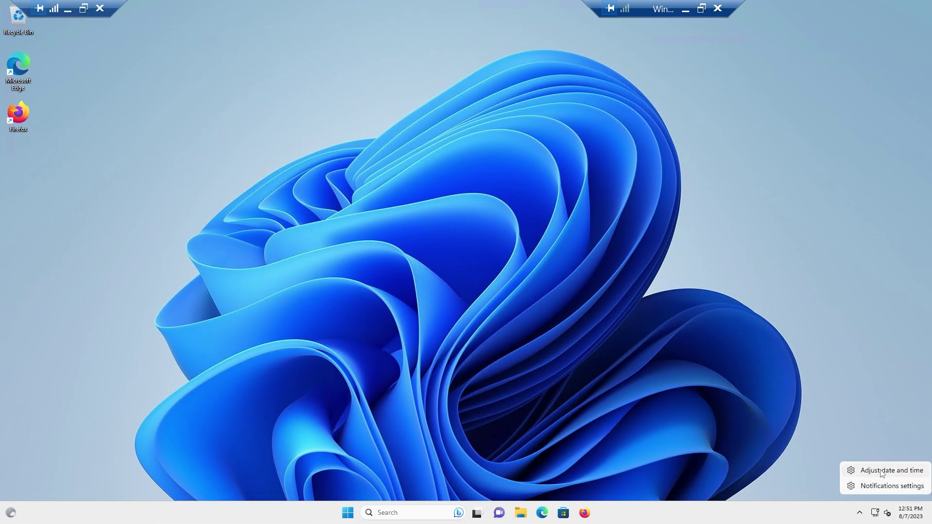
{"action": "left_click", "coordinate": [882, 471]}
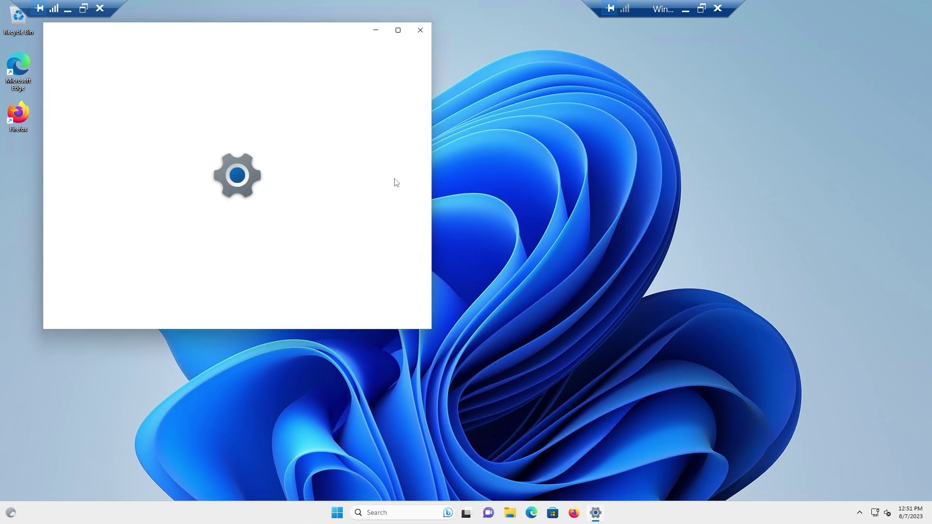
Step: Maximize Settings and go through Language & region to the classic Region dialog
{"action": "left_click", "coordinate": [398, 31]}
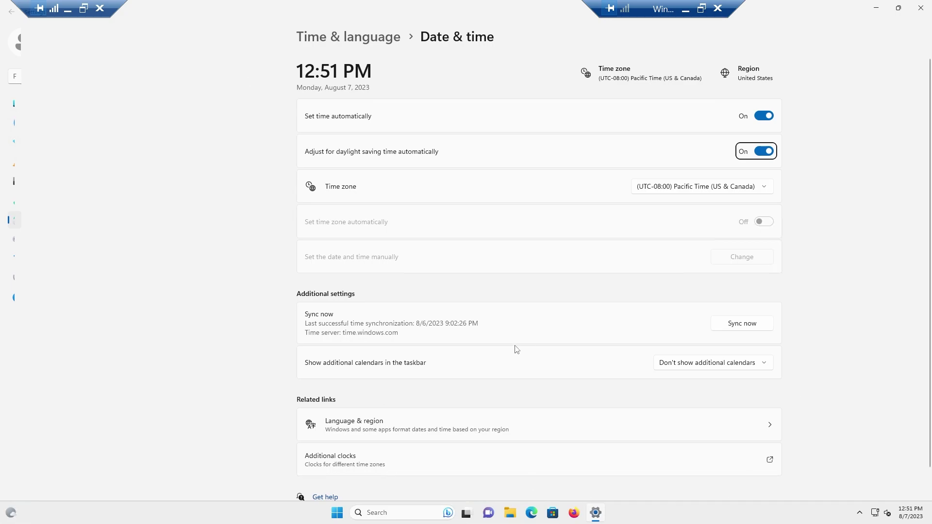
{"action": "scroll", "coordinate": [516, 349], "scroll_direction": "down", "scroll_amount": 1}
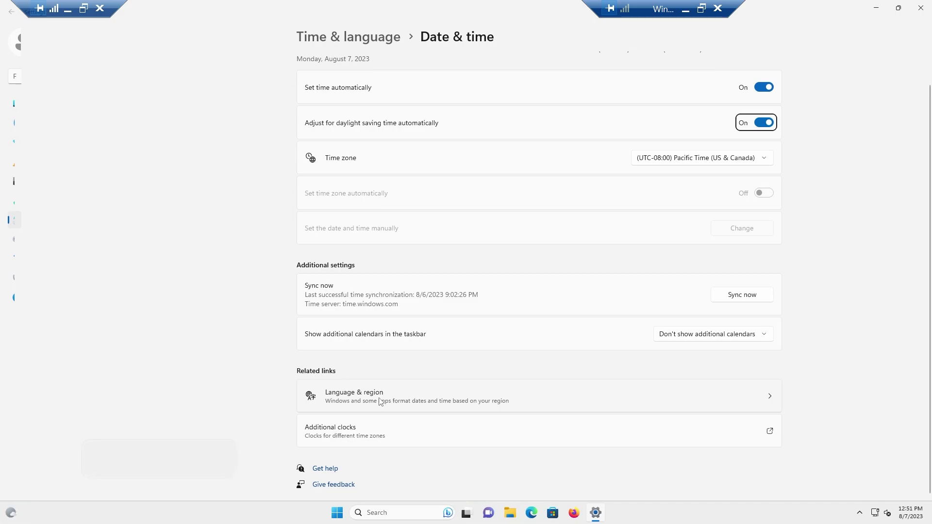
{"action": "left_click", "coordinate": [361, 397]}
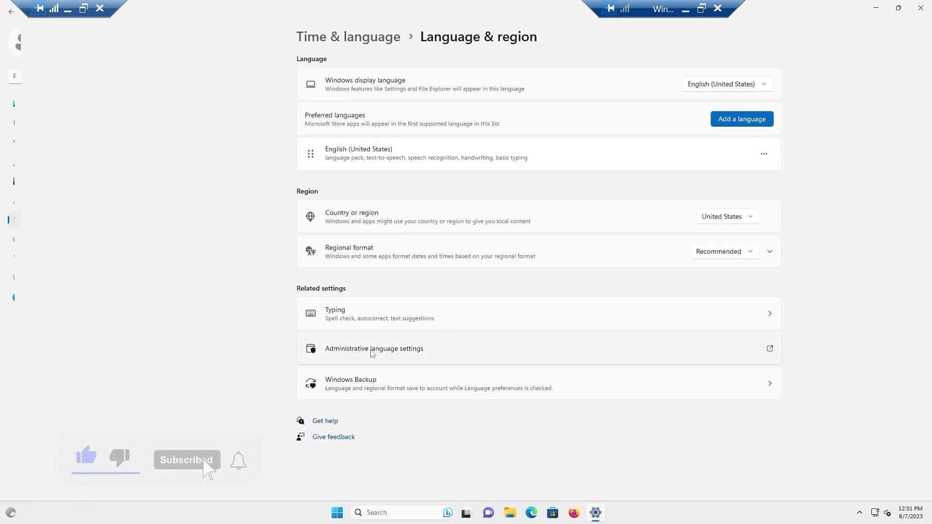
{"action": "left_click", "coordinate": [406, 350]}
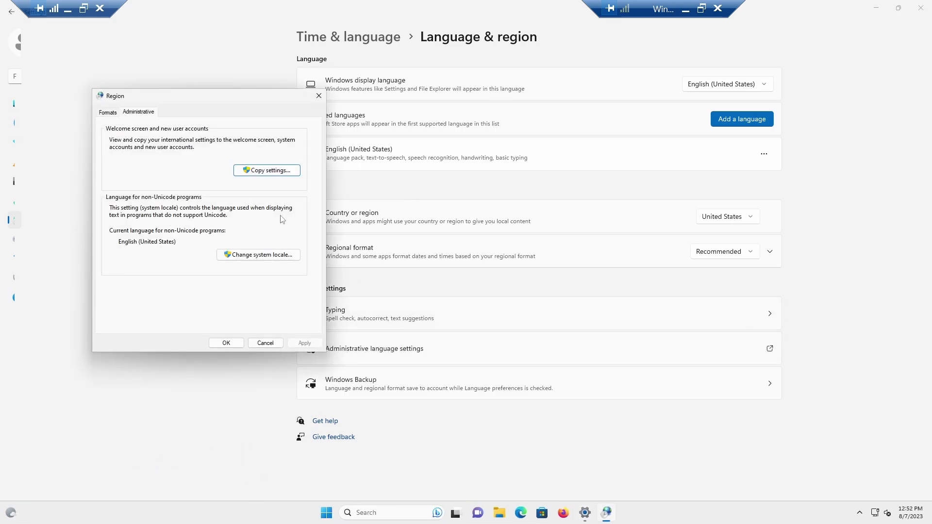
Step: On the Formats tab, set the short date format to yyyy-MM-dd and apply it
{"action": "left_click", "coordinate": [106, 114]}
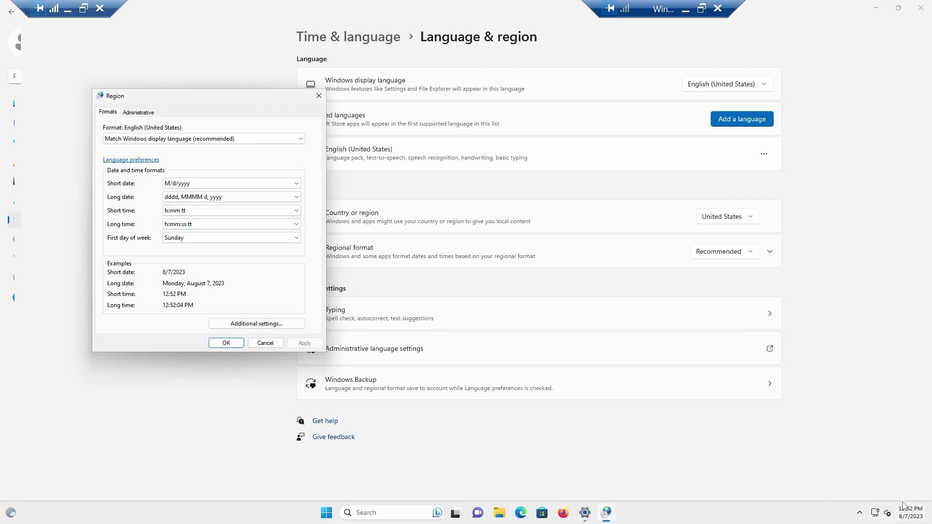
{"action": "left_click", "coordinate": [296, 185]}
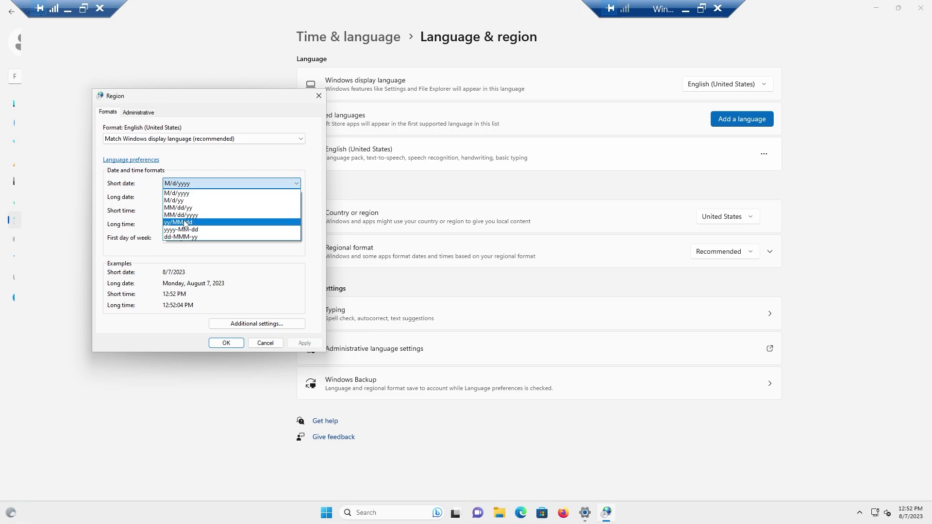
{"action": "left_click", "coordinate": [290, 214]}
{"action": "left_click", "coordinate": [305, 343]}
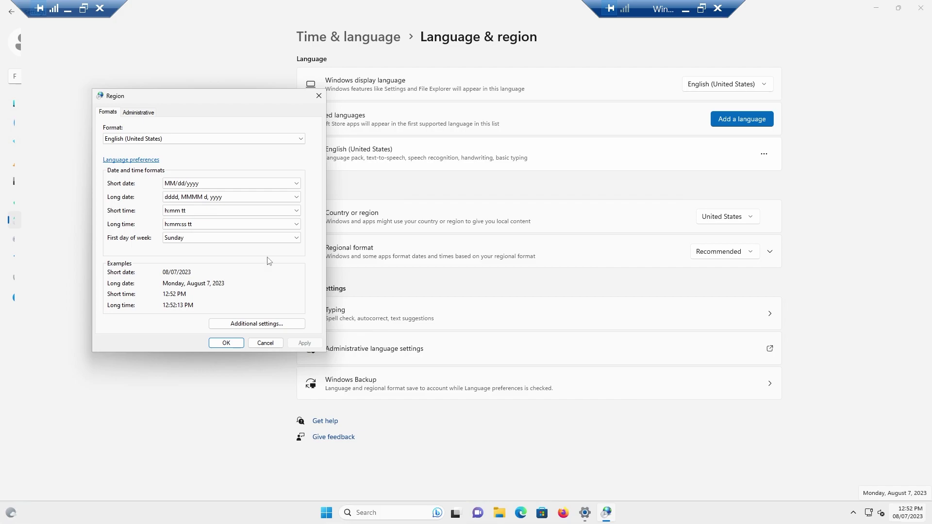
{"action": "left_click", "coordinate": [197, 198]}
{"action": "left_click", "coordinate": [201, 184]}
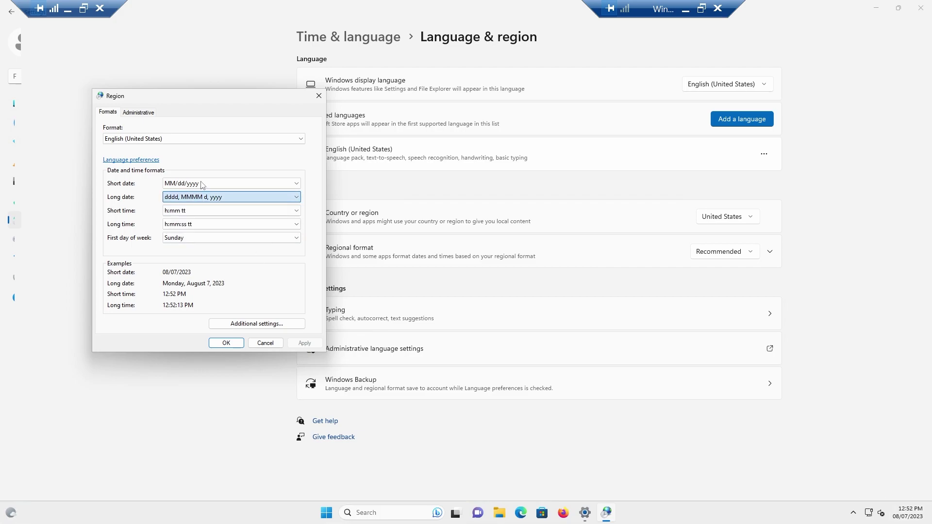
{"action": "left_click", "coordinate": [200, 183]}
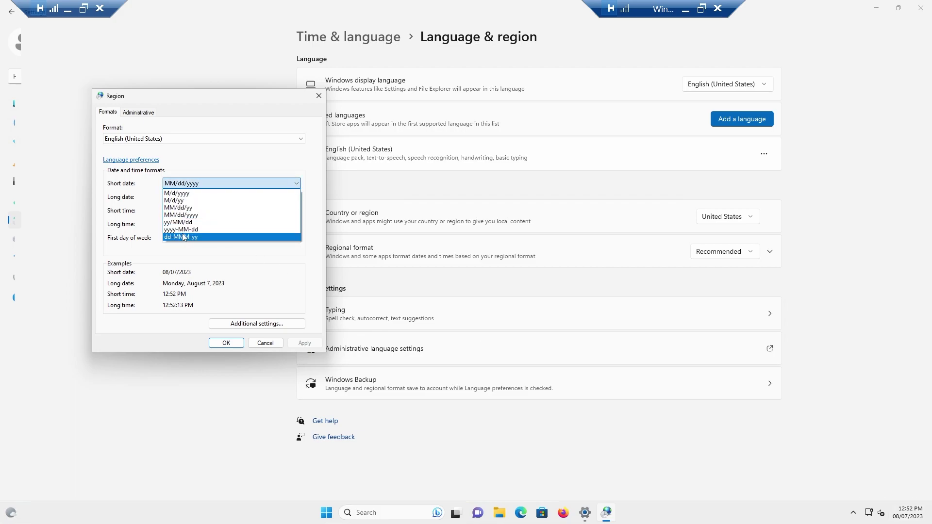
{"action": "left_click", "coordinate": [180, 229]}
{"action": "left_click", "coordinate": [304, 343]}
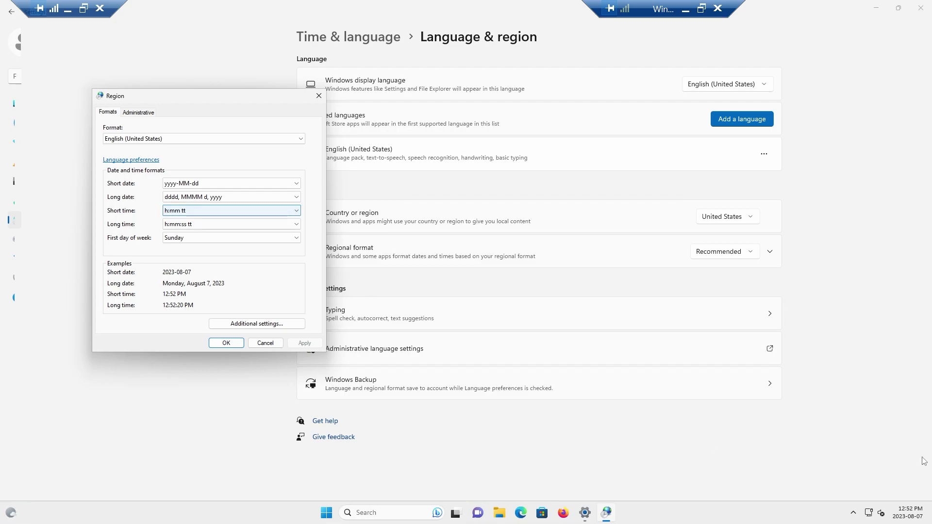
Step: Set the short time format to H:mm, apply it, and check the taskbar clock
{"action": "left_click", "coordinate": [212, 212]}
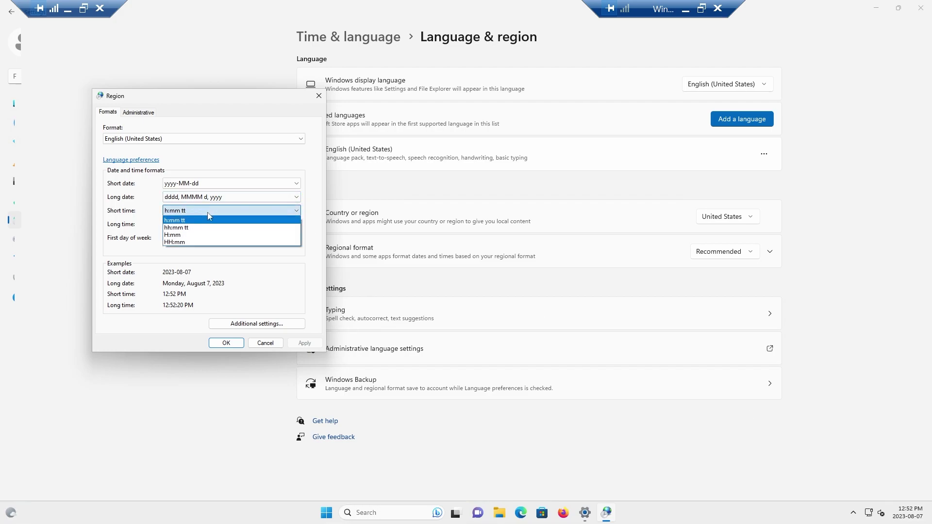
{"action": "left_click", "coordinate": [191, 231]}
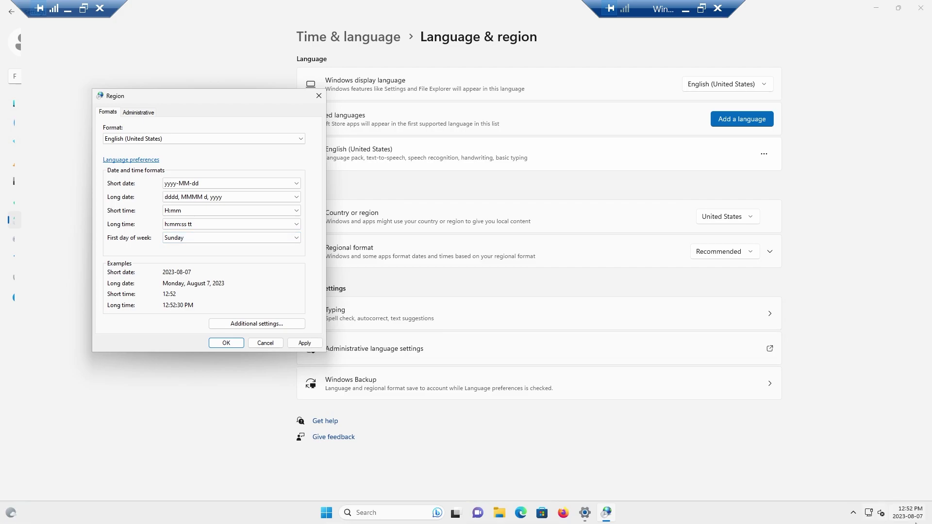
{"action": "left_click", "coordinate": [305, 343]}
{"action": "mouse_move", "coordinate": [911, 515]}
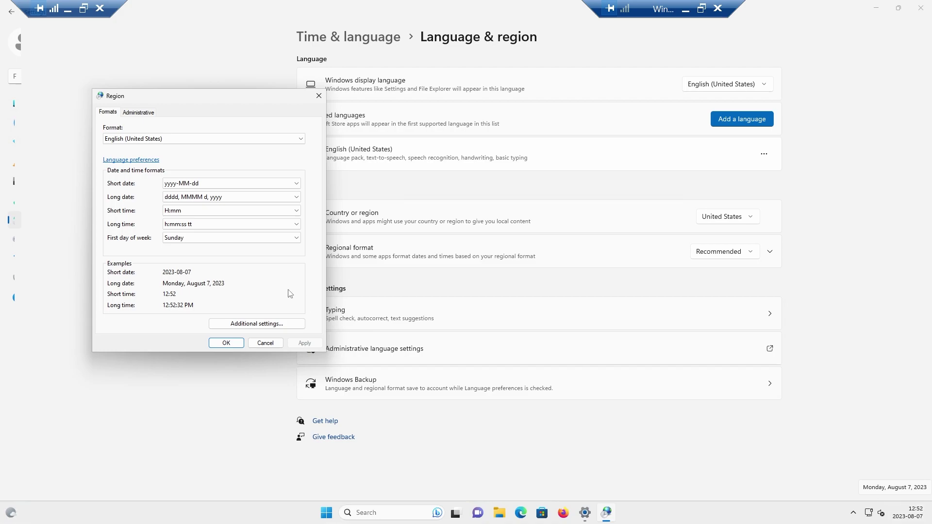
{"action": "left_click", "coordinate": [197, 226]}
{"action": "left_click", "coordinate": [198, 225]}
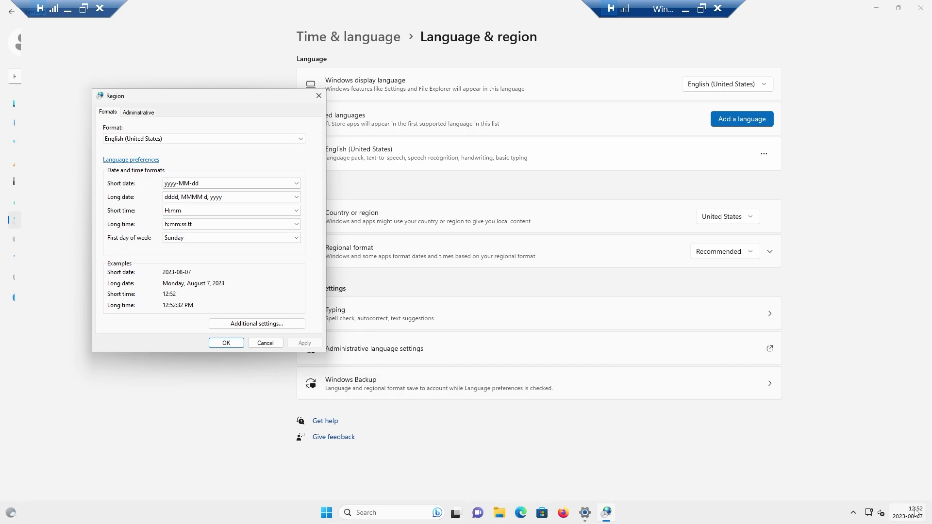
{"action": "mouse_move", "coordinate": [919, 513]}
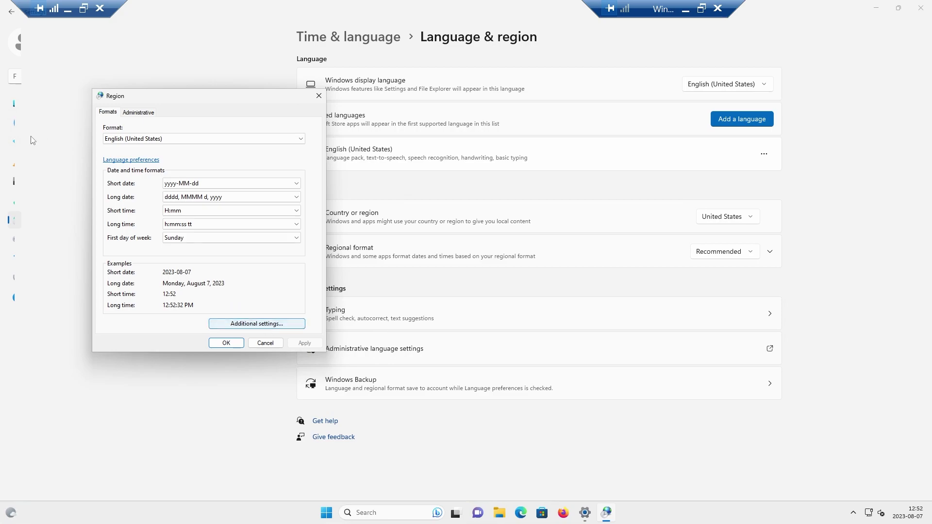
Step: In Additional settings, change Short time on the Time tab to 's' and apply it
{"action": "left_click", "coordinate": [256, 324]}
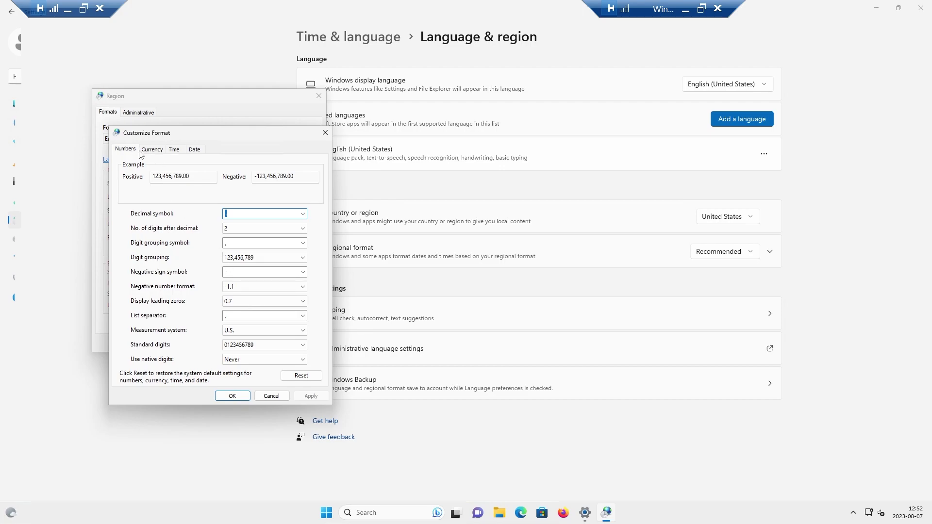
{"action": "left_click", "coordinate": [174, 151]}
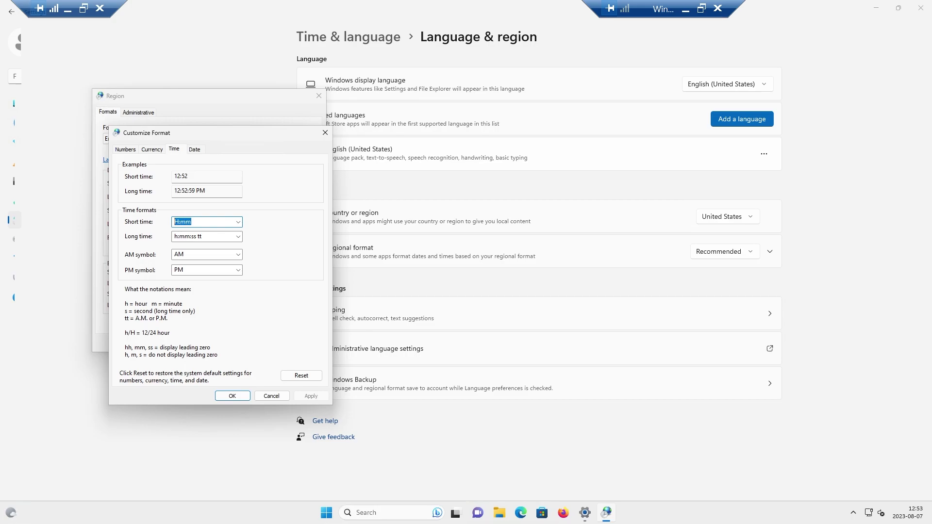
{"action": "type", "text": "s"}
{"action": "left_click", "coordinate": [310, 395]}
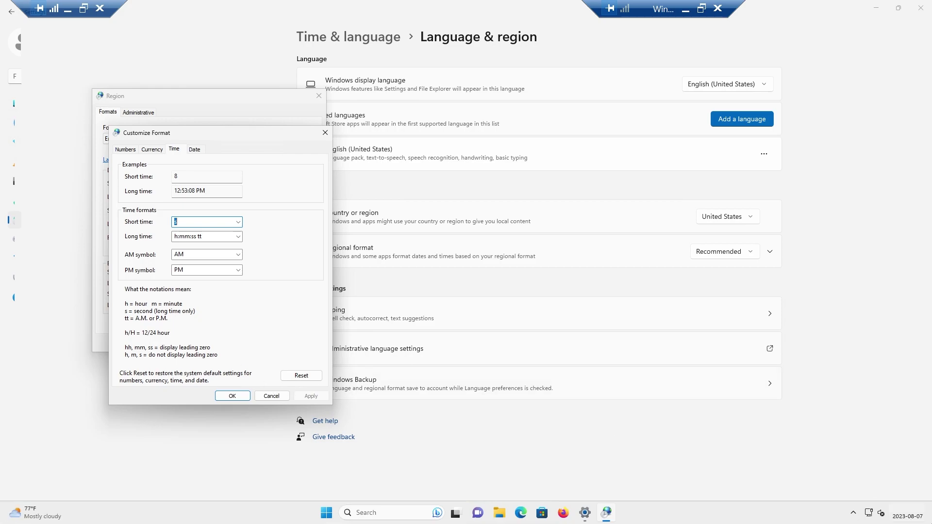
{"action": "left_click", "coordinate": [194, 151]}
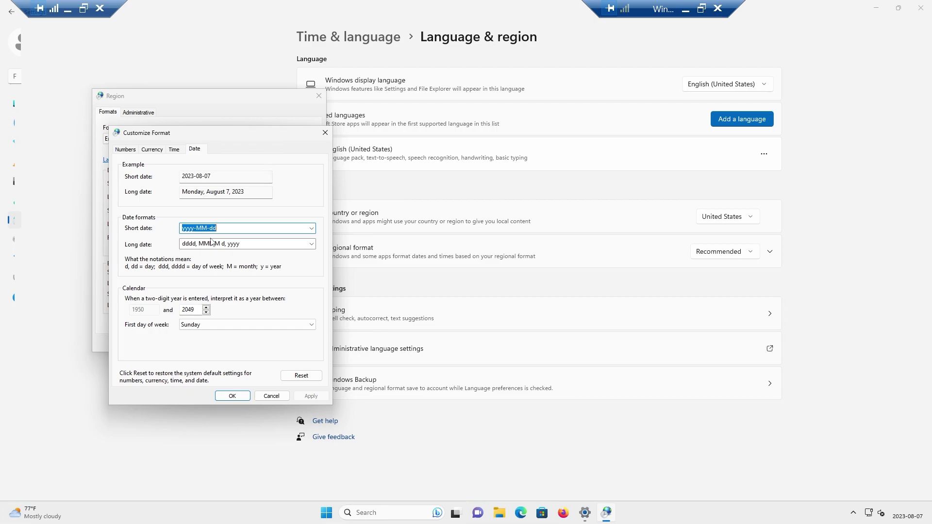
Step: Try a yy short date format and apply it
{"action": "type", "text": "yy"}
{"action": "left_click", "coordinate": [310, 396]}
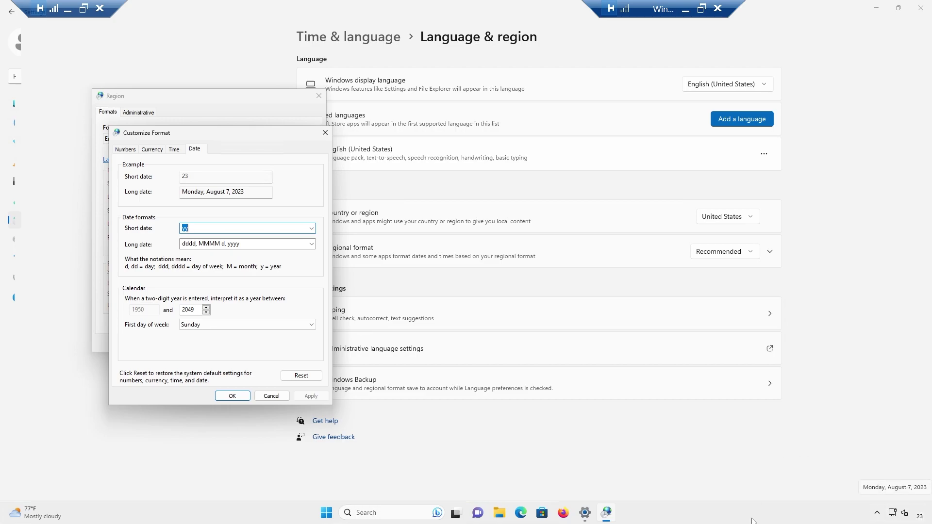
{"action": "left_click", "coordinate": [862, 523]}
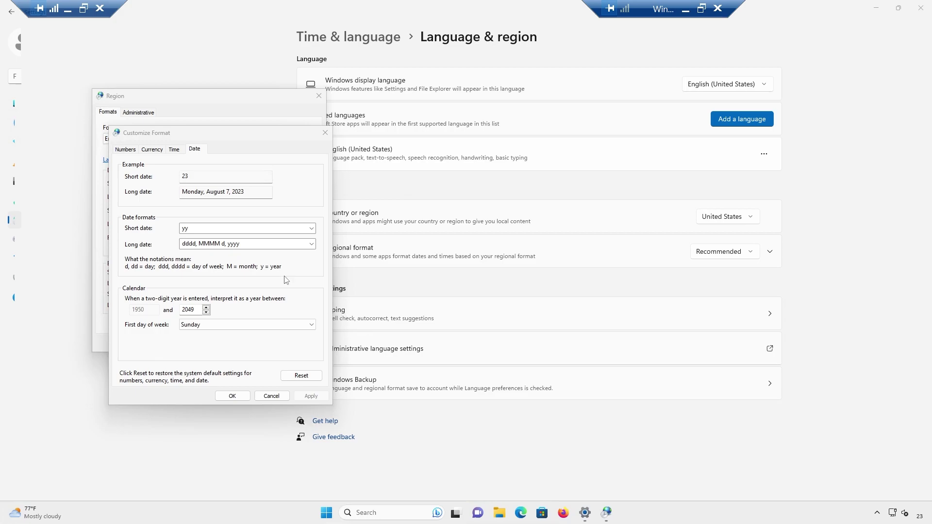
Step: Change the short date to 'd', apply and confirm with OK, then begin a Start search
{"action": "left_click", "coordinate": [312, 229]}
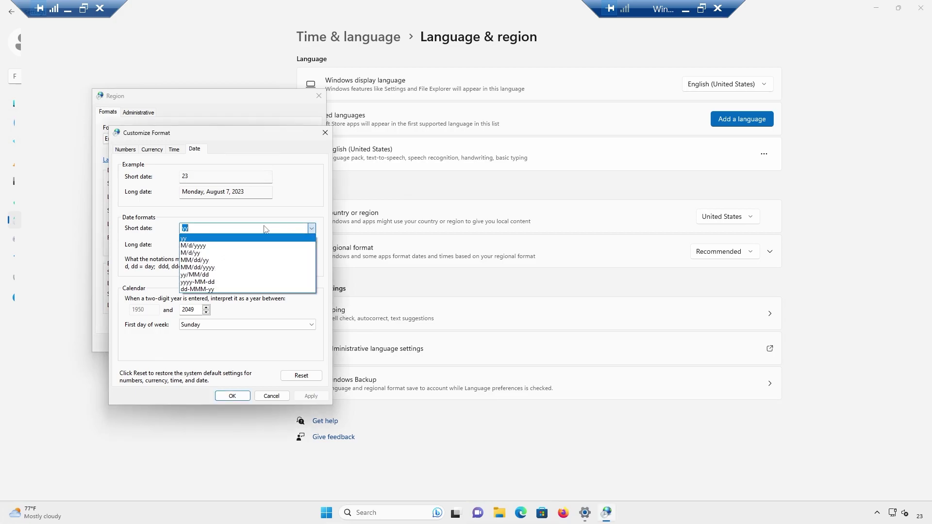
{"action": "left_click", "coordinate": [253, 229]}
{"action": "type", "text": "d"}
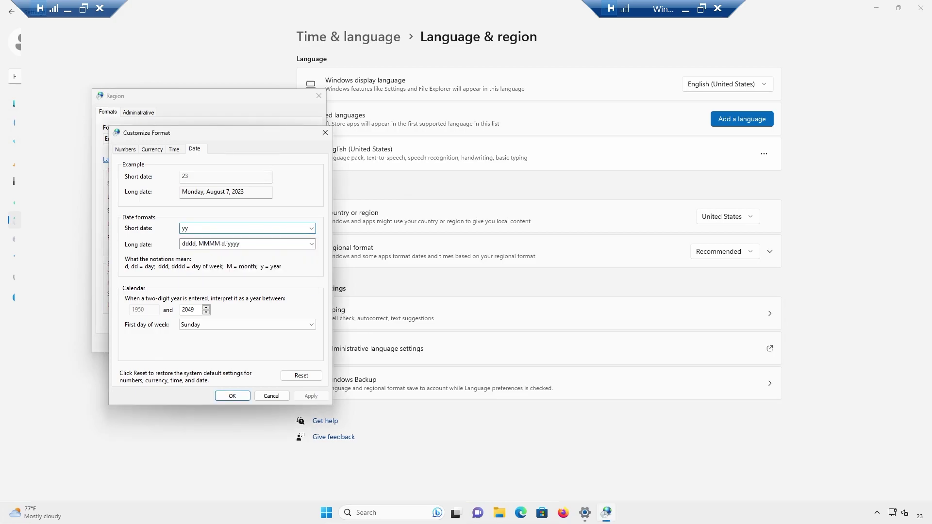
{"action": "left_click", "coordinate": [311, 397]}
{"action": "left_click", "coordinate": [126, 150]}
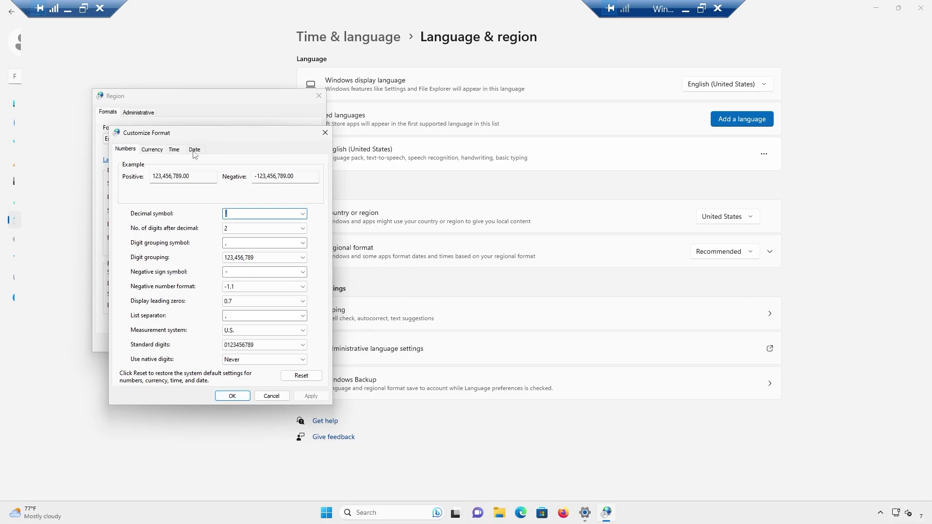
{"action": "left_click", "coordinate": [232, 395]}
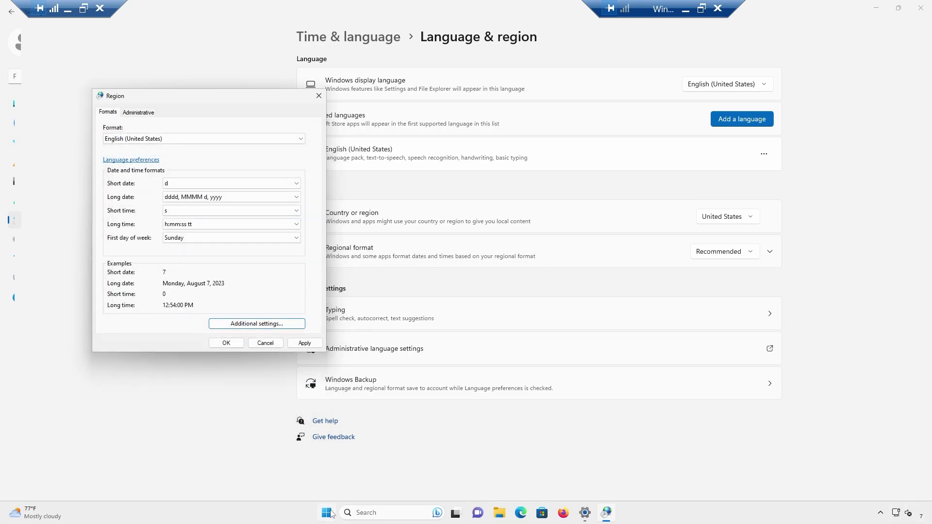
{"action": "left_click", "coordinate": [327, 513]}
{"action": "type", "text": "about"}
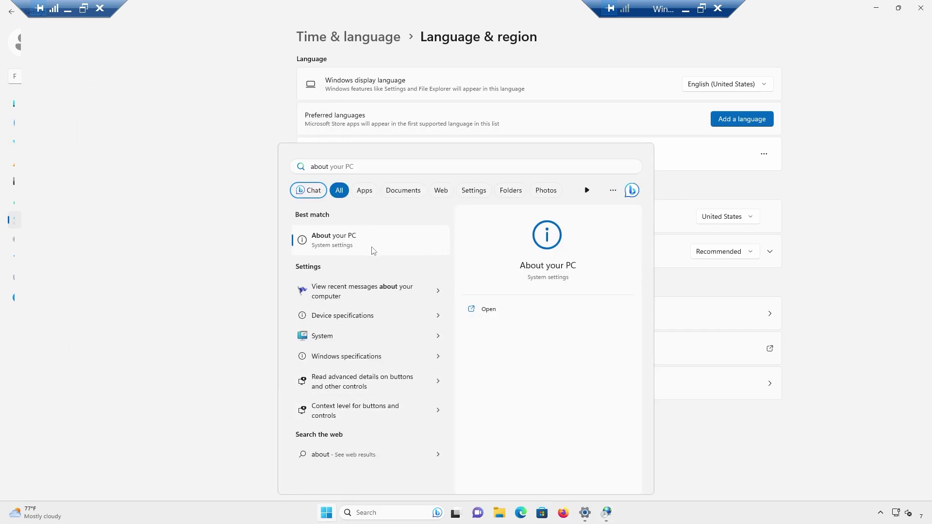
Step: Open the About your PC page and scroll through the device and Windows specifications
{"action": "key", "text": "Escape"}
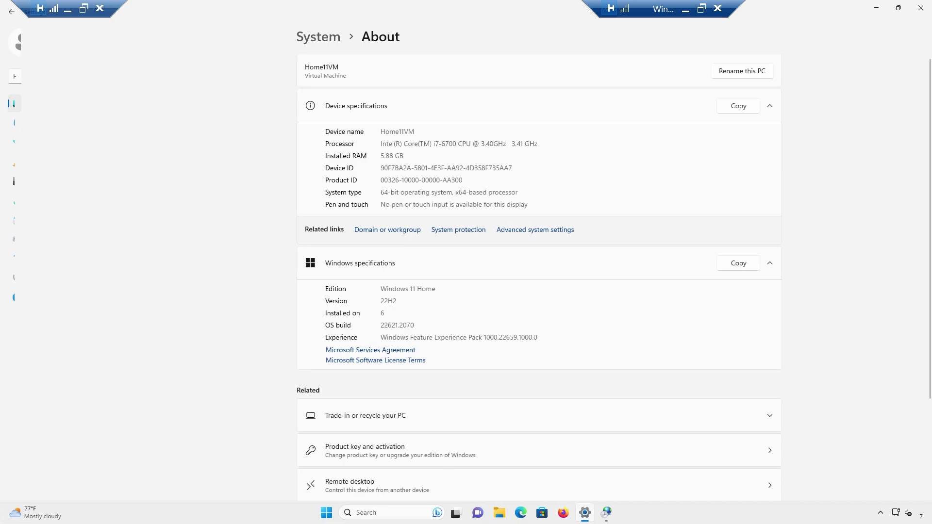
{"action": "scroll", "coordinate": [678, 347], "scroll_direction": "down", "scroll_amount": 3}
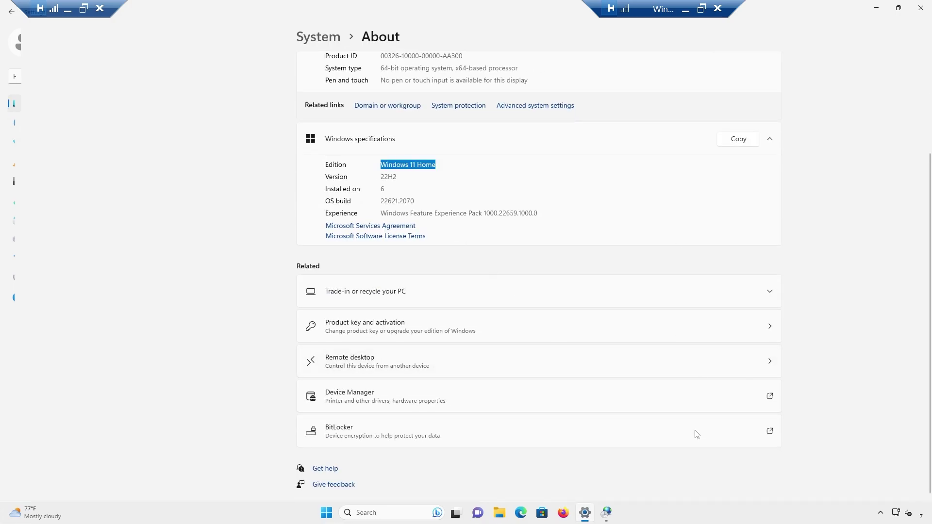
{"action": "scroll", "coordinate": [695, 433], "scroll_direction": "up", "scroll_amount": 3}
{"action": "scroll", "coordinate": [693, 431], "scroll_direction": "down", "scroll_amount": 3}
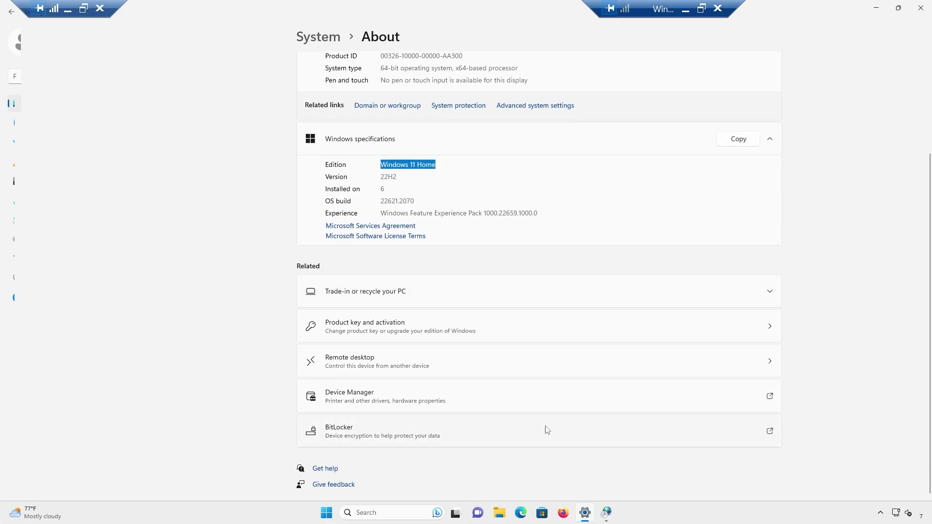
{"action": "scroll", "coordinate": [547, 431], "scroll_direction": "up", "scroll_amount": 3}
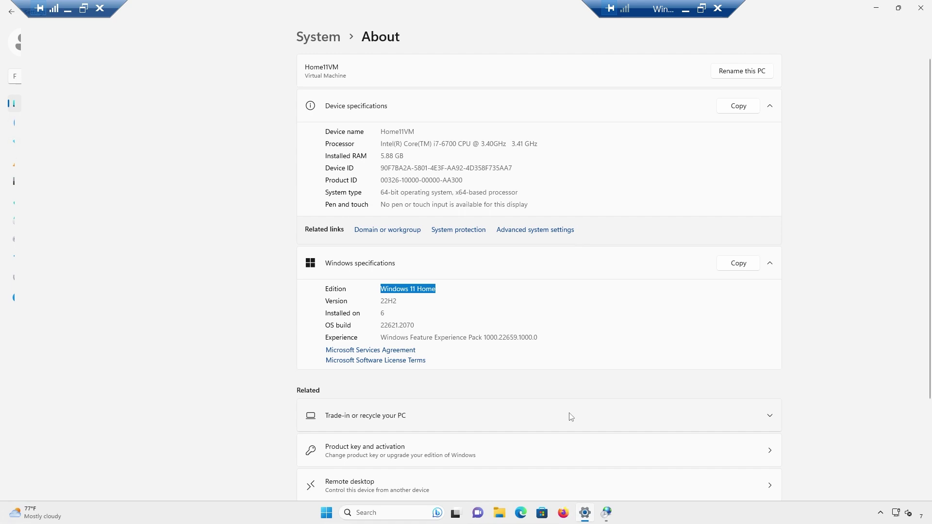
{"action": "scroll", "coordinate": [612, 421], "scroll_direction": "down", "scroll_amount": 1}
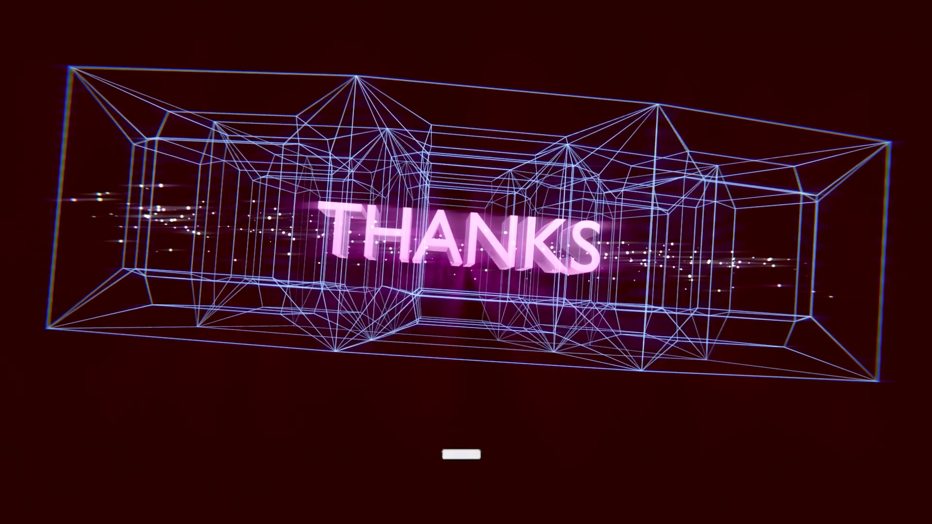